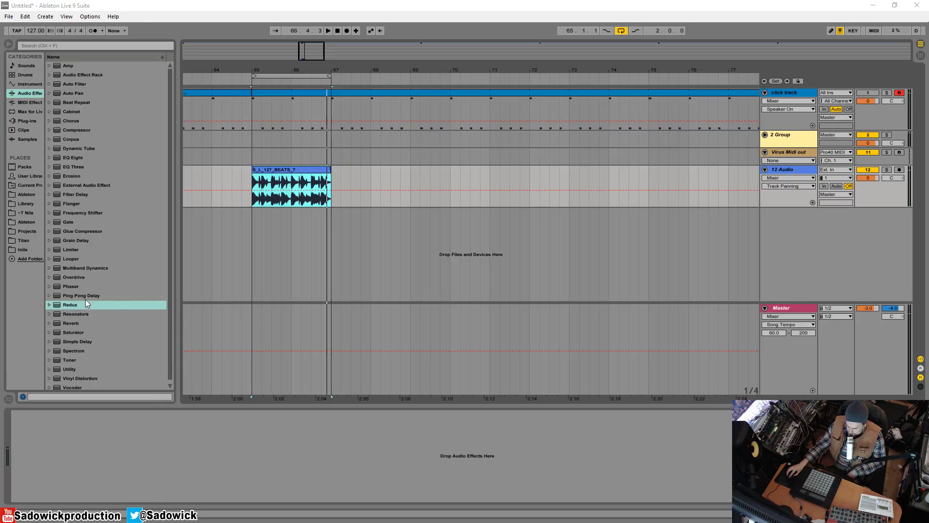
- Drop Redux on the 12 Audio track, with soft Downsample around 7 and Bit Reduction on at 8
mouse_move(68, 304)
mouse_down()
mouse_move(144, 461)
mouse_move(145, 452)
mouse_up()
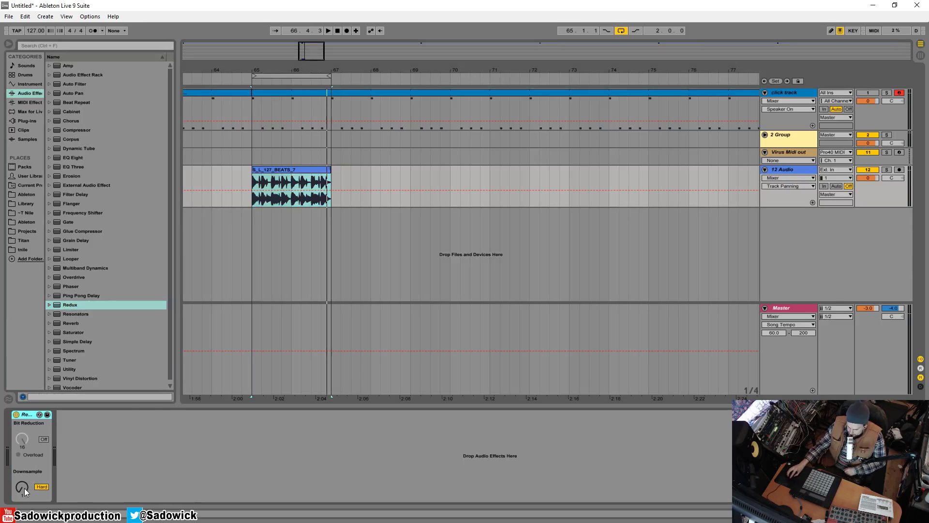
key(space)
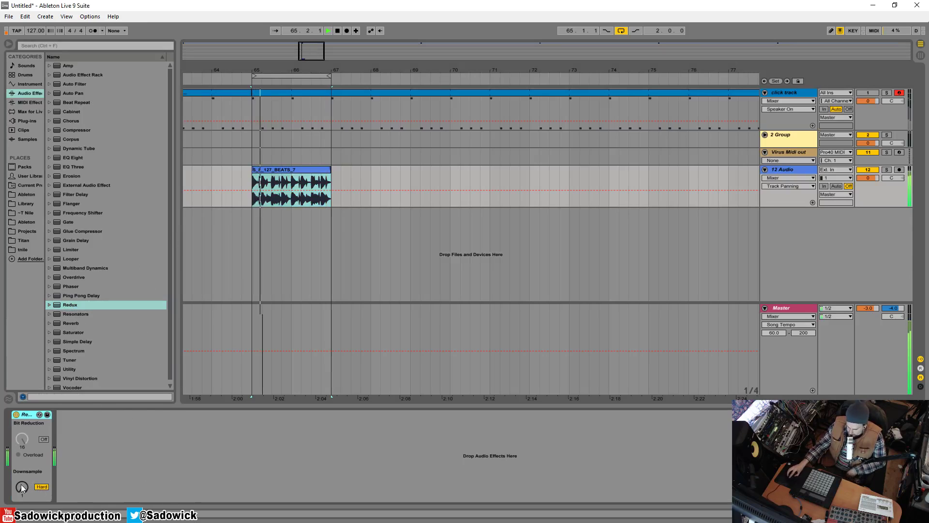
drag(22, 487, 22, 480)
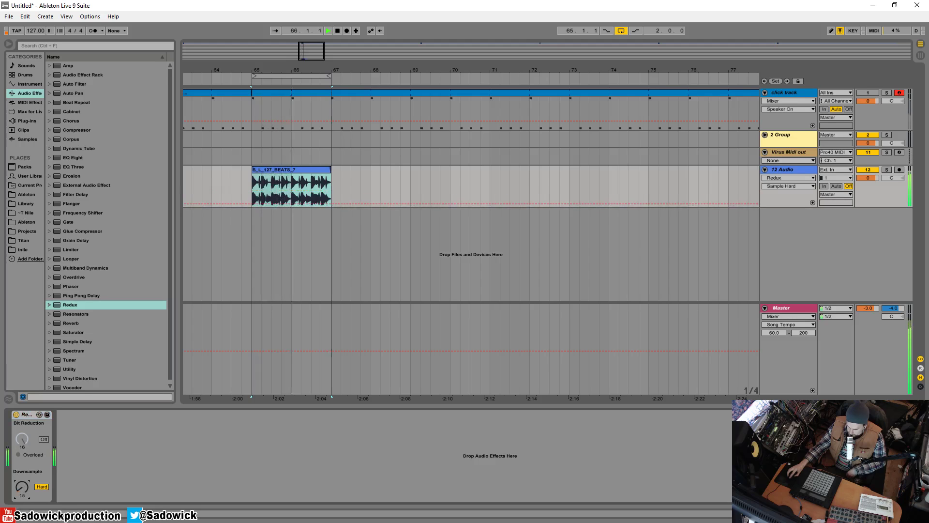
click(41, 487)
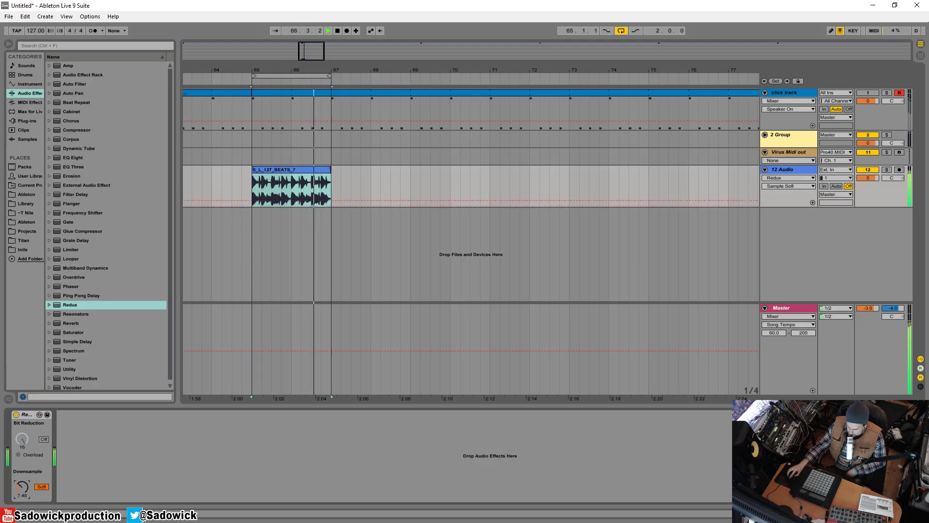
click(44, 438)
click(22, 439)
drag(24, 439, 22, 484)
- Toggle Redux off and back on during playback to compare processed and unprocessed sound
key(space)
click(16, 415)
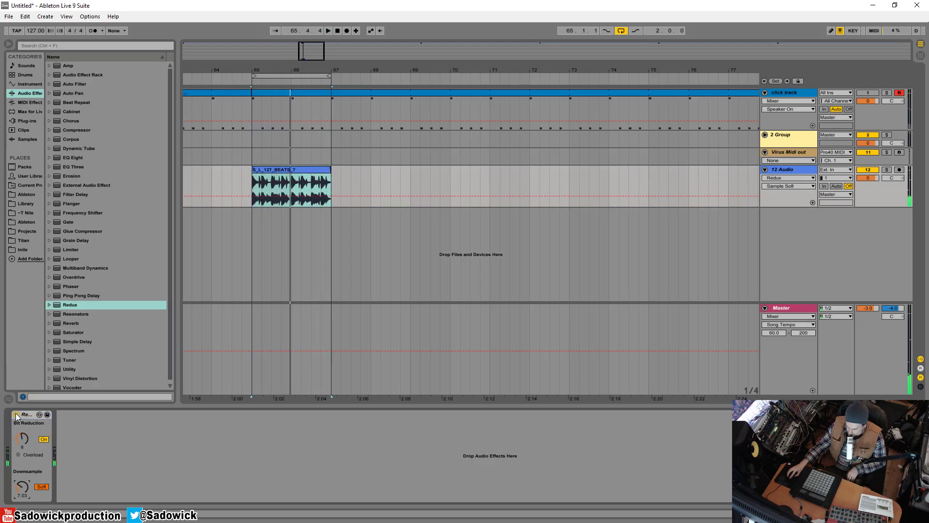
key(space)
click(16, 415)
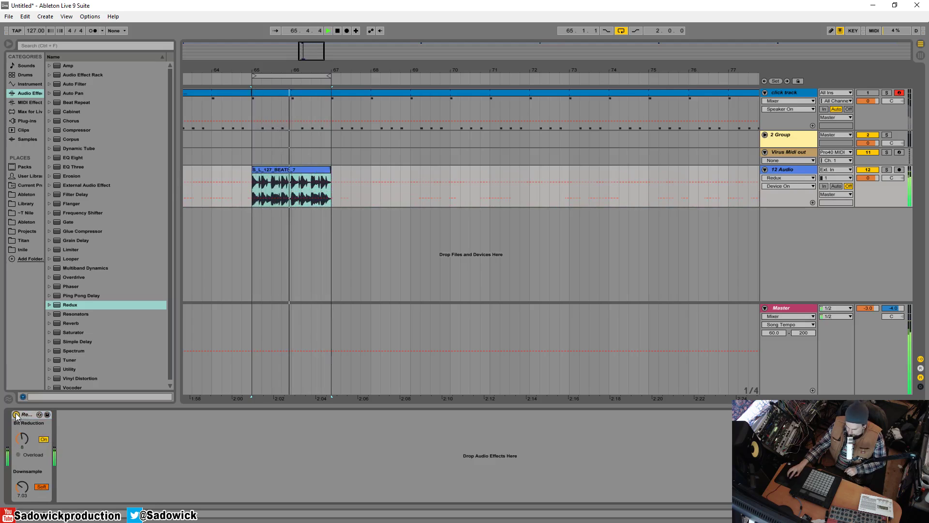
key(space)
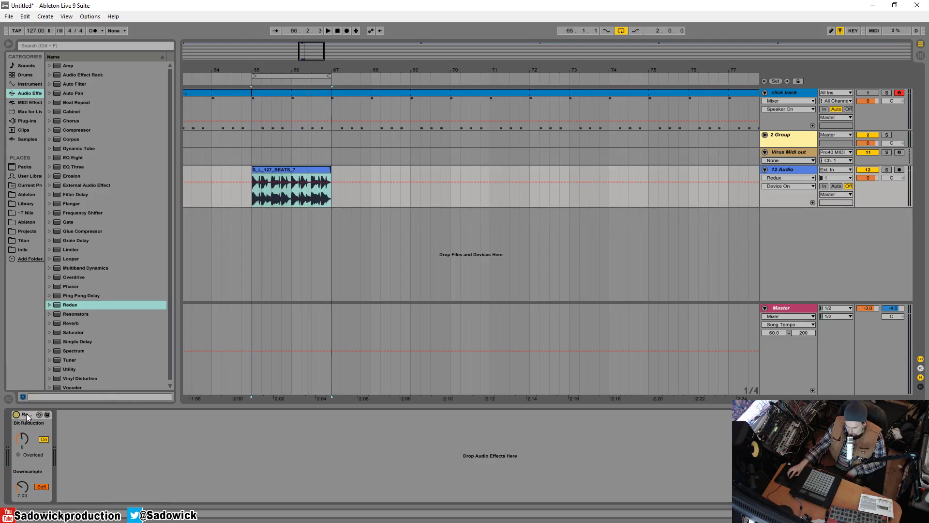
- Group Redux into an Audio Effect Rack and rename its chain 'wet'
right_click(27, 416)
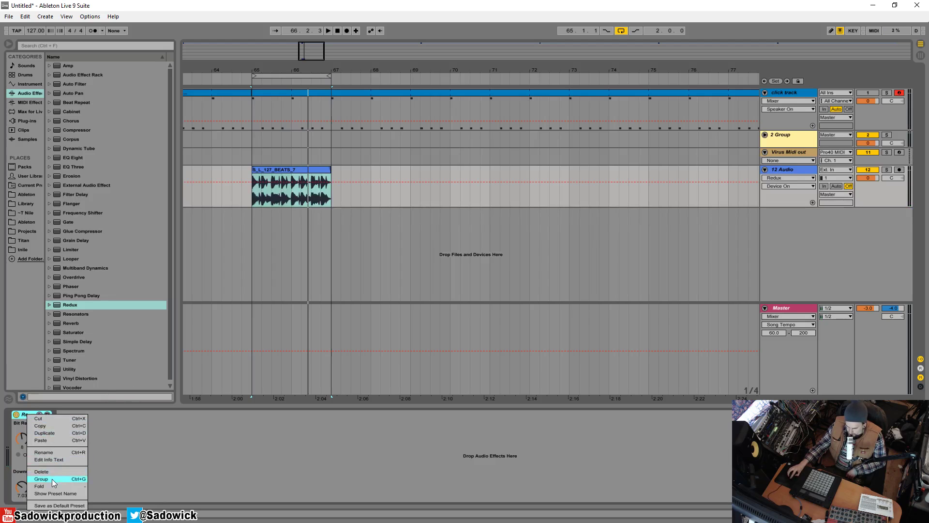
click(51, 479)
click(18, 432)
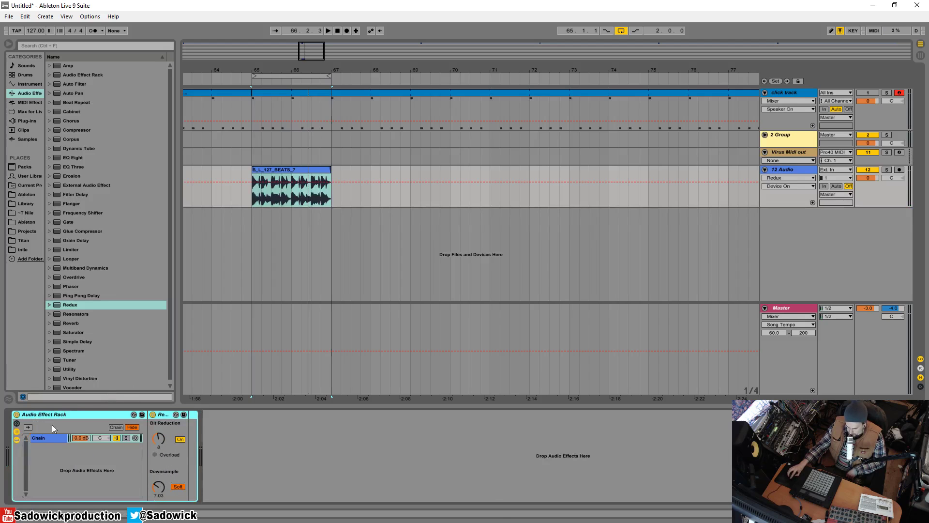
right_click(46, 436)
click(75, 366)
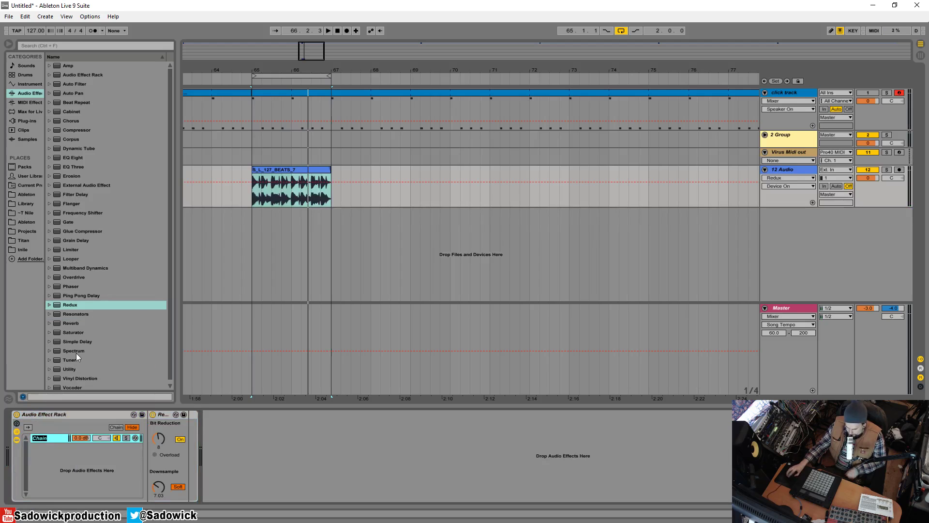
text(wet)
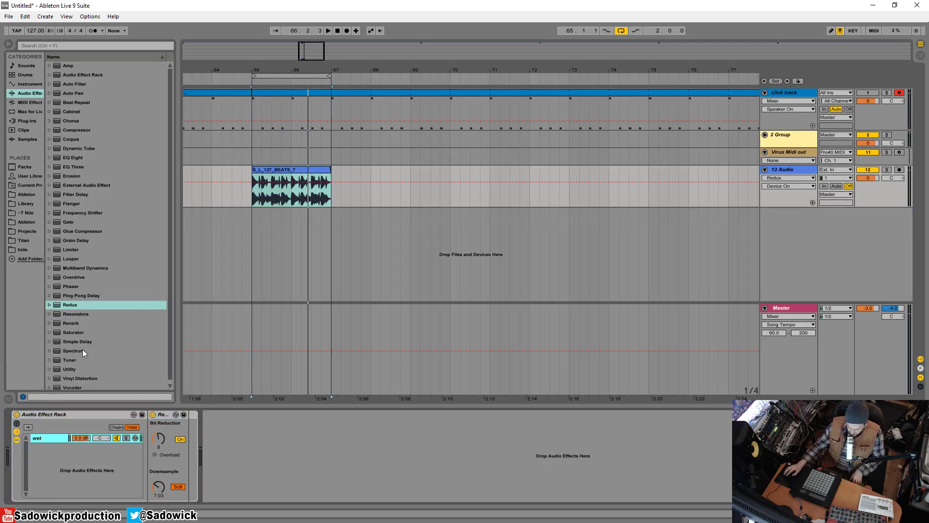
- Add a second, empty chain to the rack and name it 'dry'
right_click(81, 458)
click(89, 478)
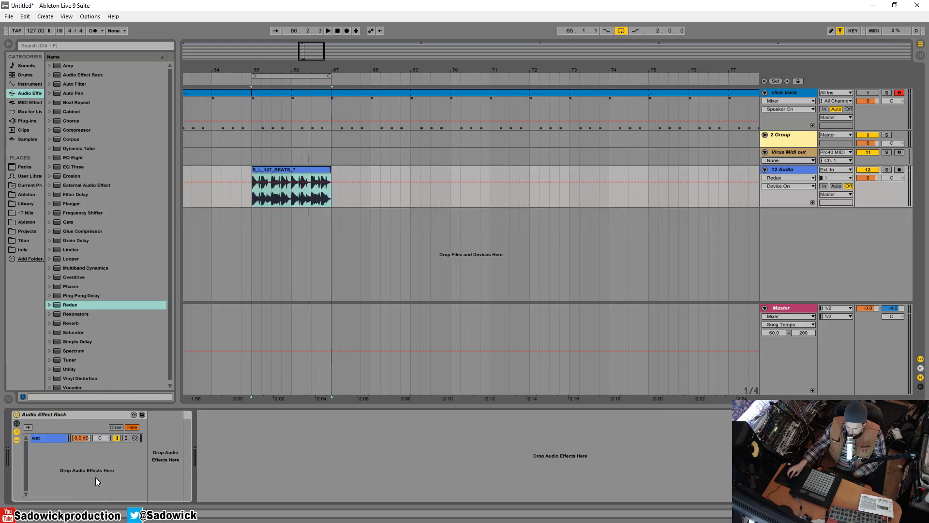
right_click(40, 446)
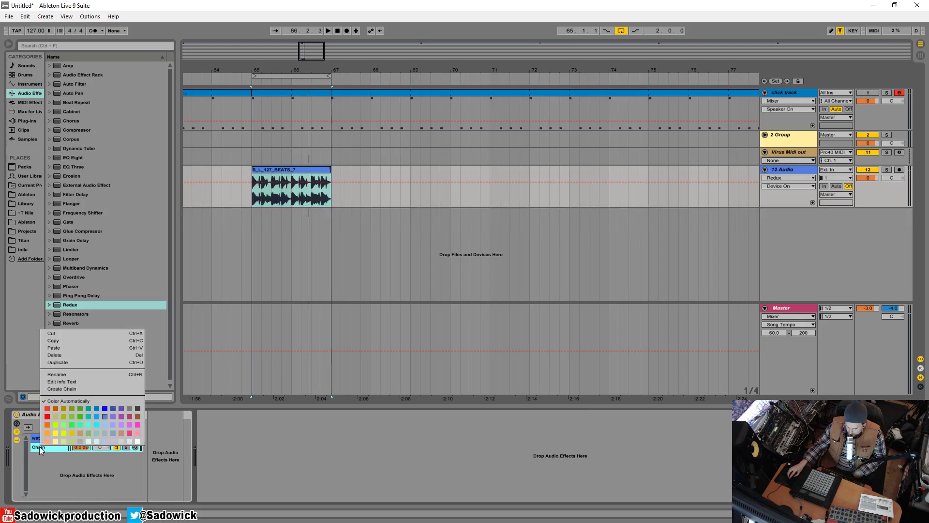
click(74, 374)
text(dry)
key(Return)
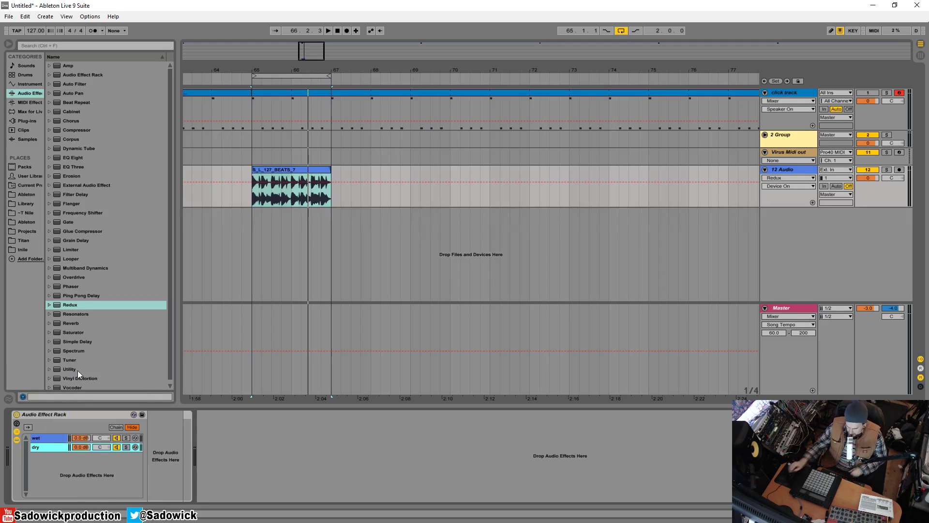
- Map both the wet and dry chain volumes to Macro 1
click(17, 424)
right_click(182, 439)
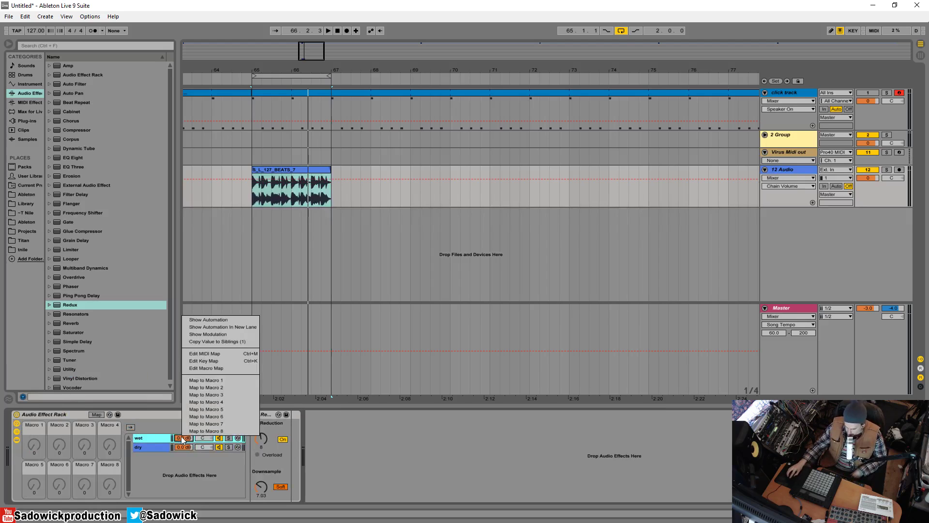
click(218, 379)
right_click(187, 445)
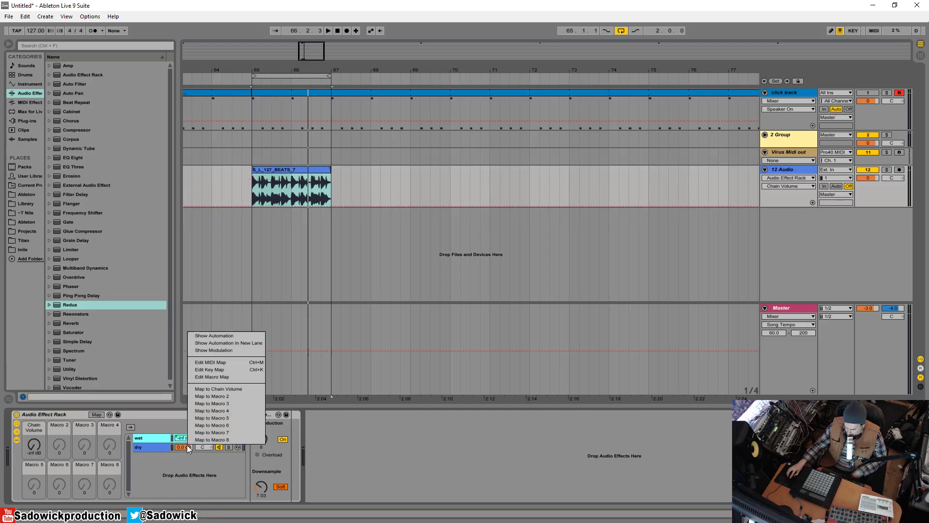
click(208, 390)
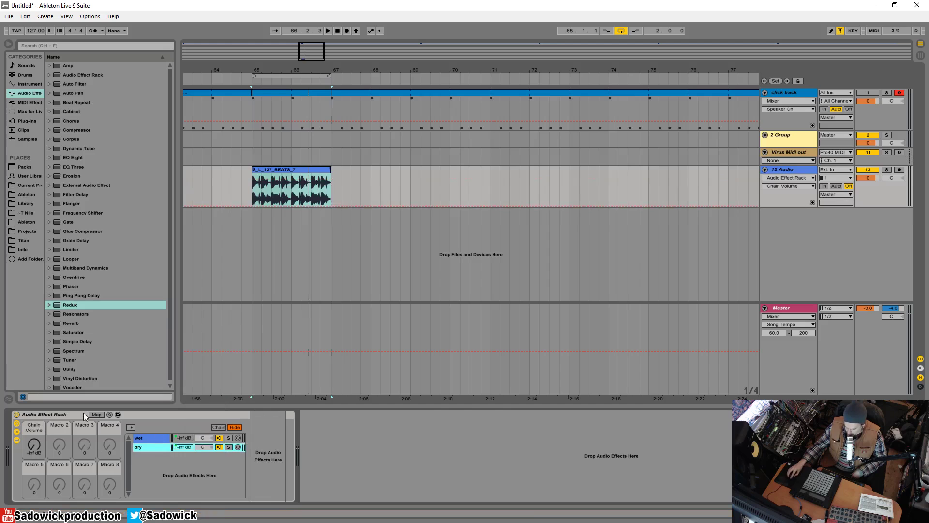
- Invert the dry chain's volume mapping range and raise the Chain Volume macro to 67
click(96, 415)
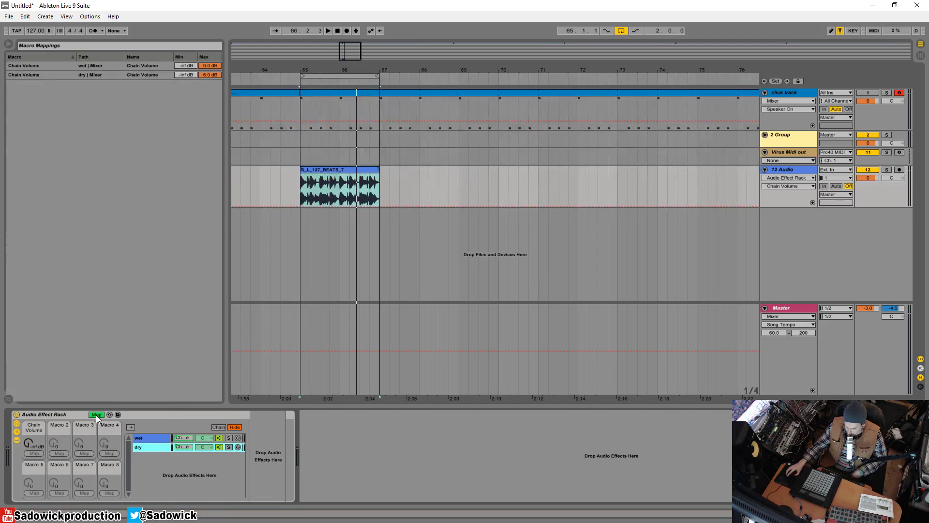
right_click(68, 73)
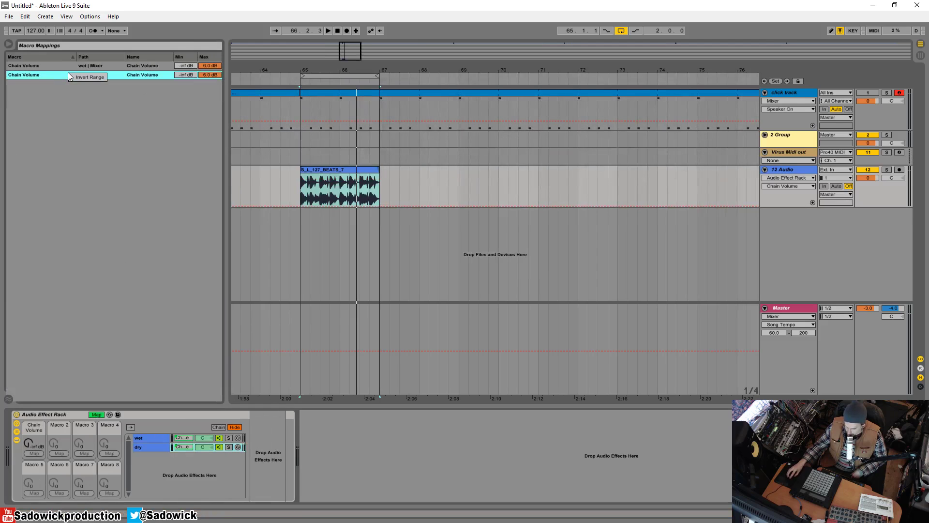
click(83, 80)
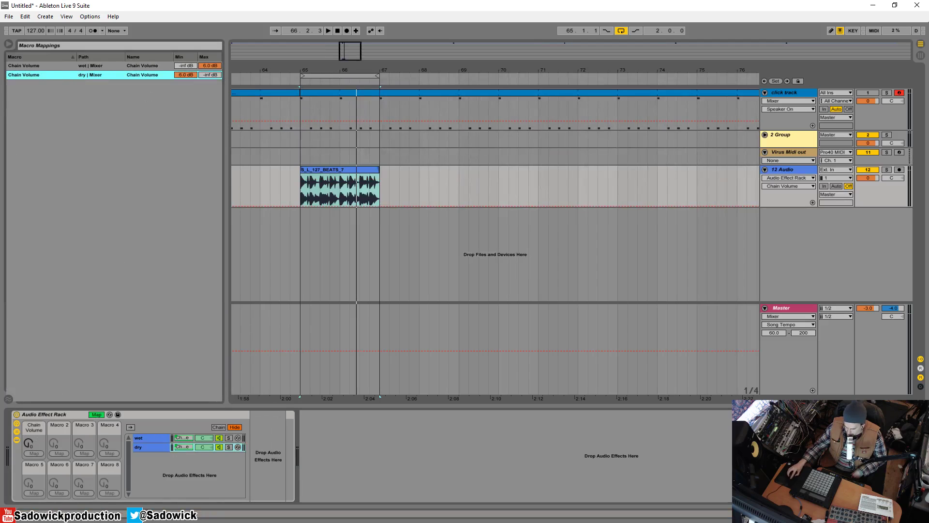
drag(29, 442, 28, 479)
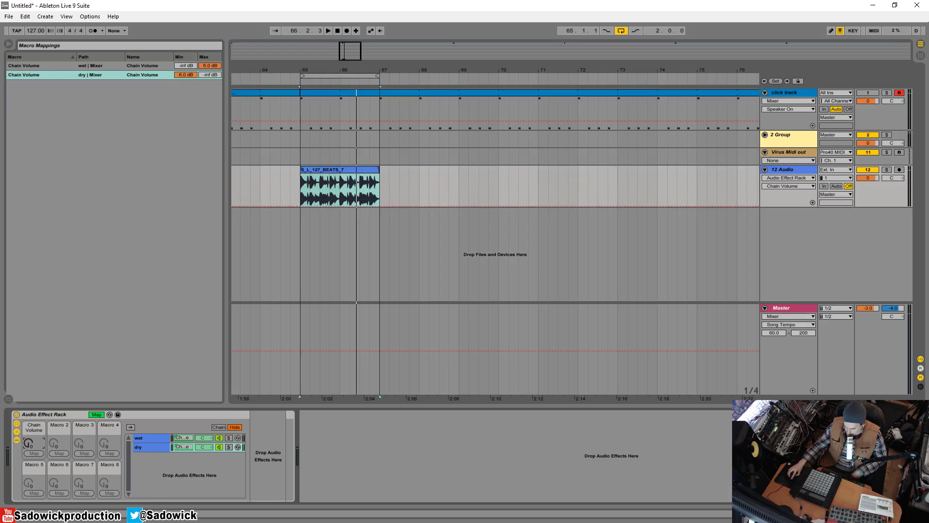
- Leave Map mode and sweep the Chain Volume macro from 0 to 127 while playing, ending at 127
click(96, 415)
drag(34, 443, 35, 387)
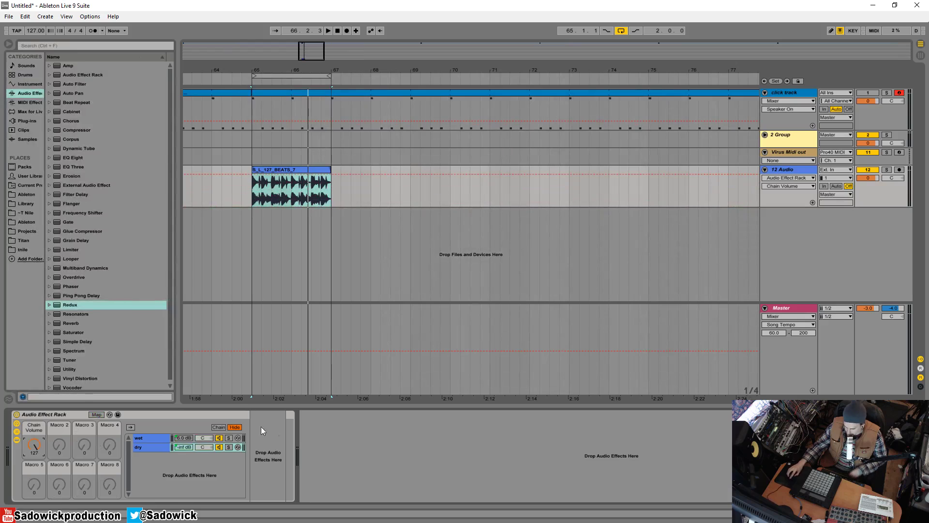
drag(33, 446, 33, 453)
drag(35, 445, 34, 495)
key(space)
drag(34, 445, 43, 380)
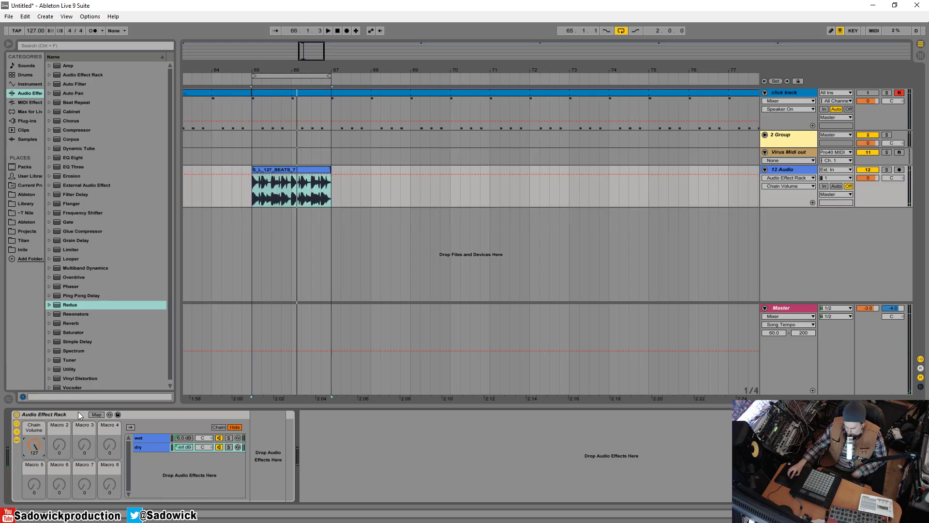
- Move Redux out of the wet chain onto the track, delete the old rack, and regroup Redux
click(148, 441)
drag(266, 414, 365, 419)
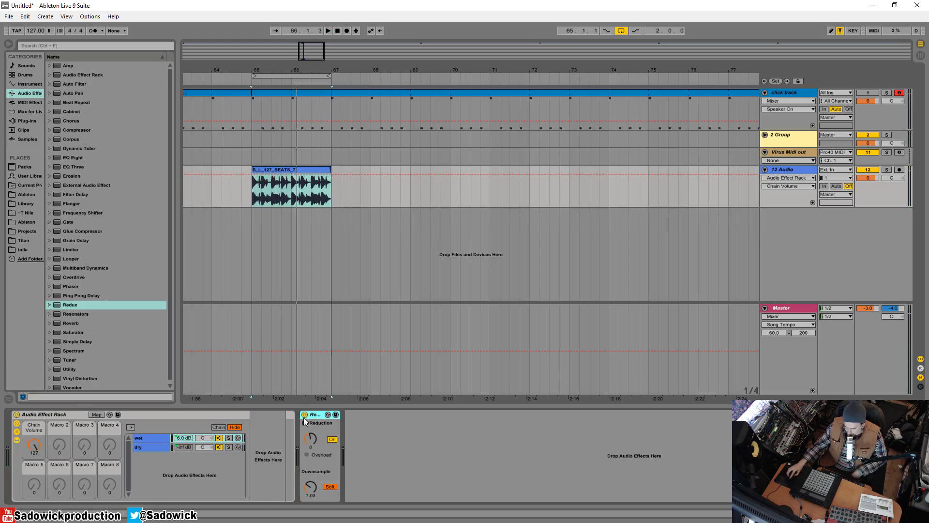
right_click(47, 414)
click(62, 472)
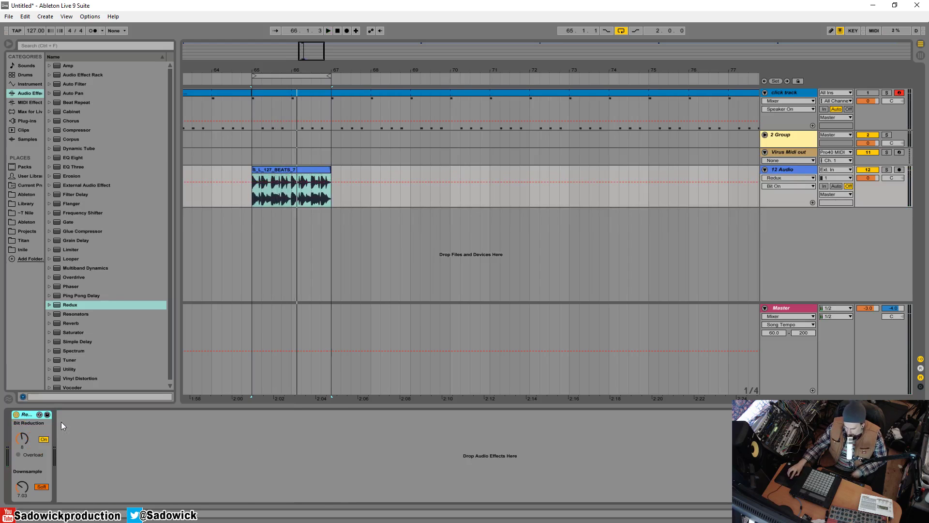
right_click(28, 419)
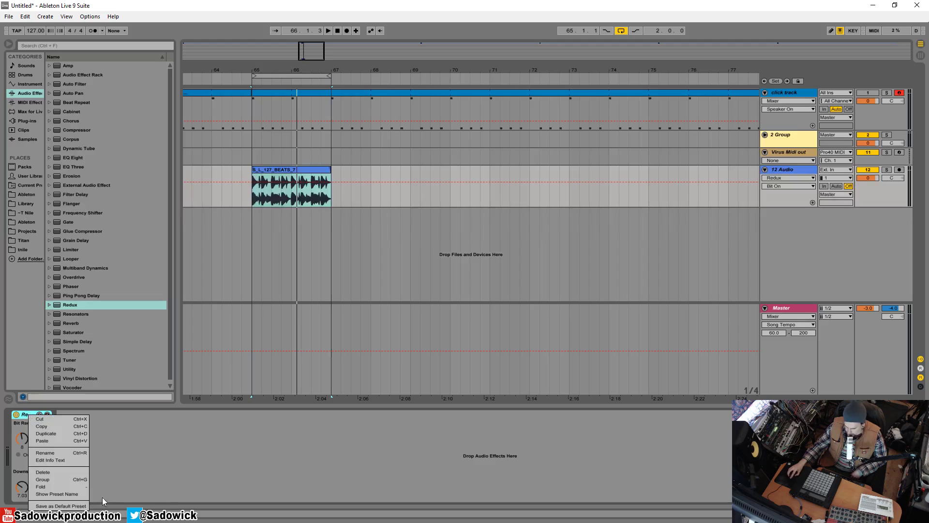
click(66, 479)
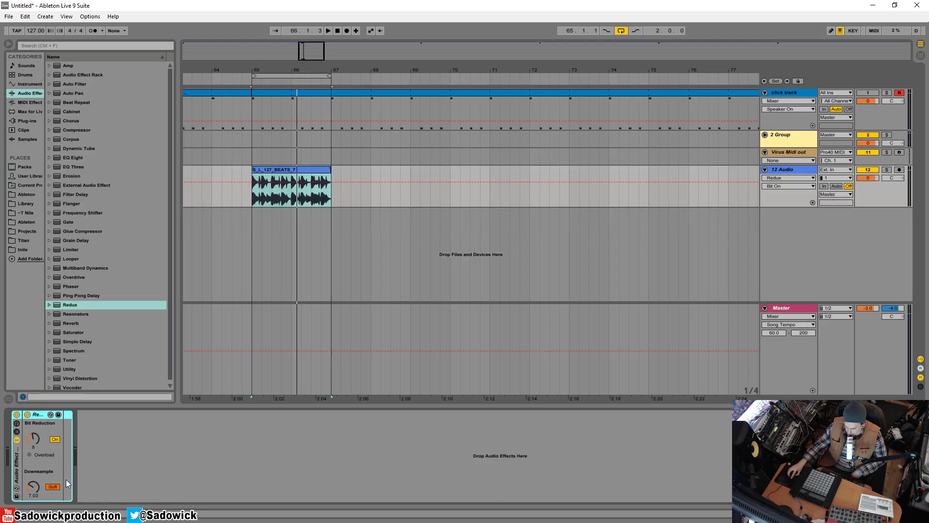
- Show the rack's chain list and macros, then add a second, empty chain
click(17, 431)
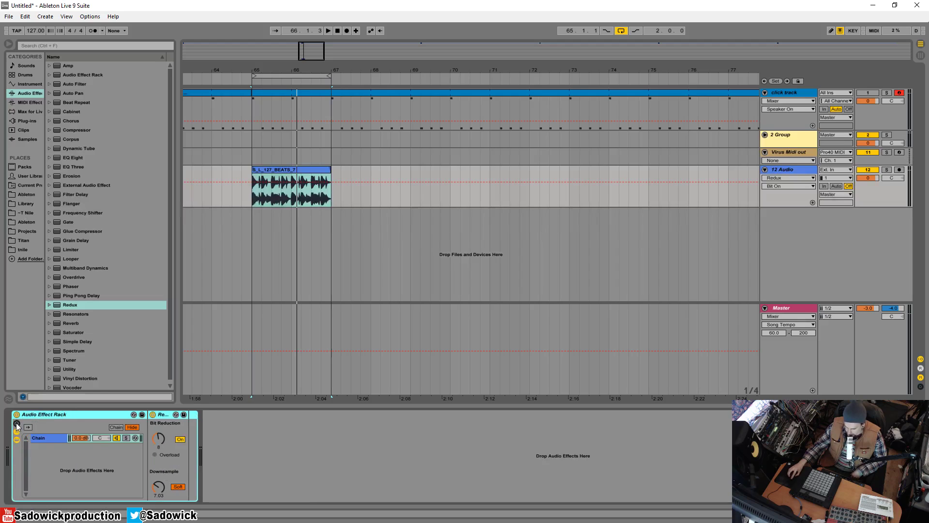
click(16, 423)
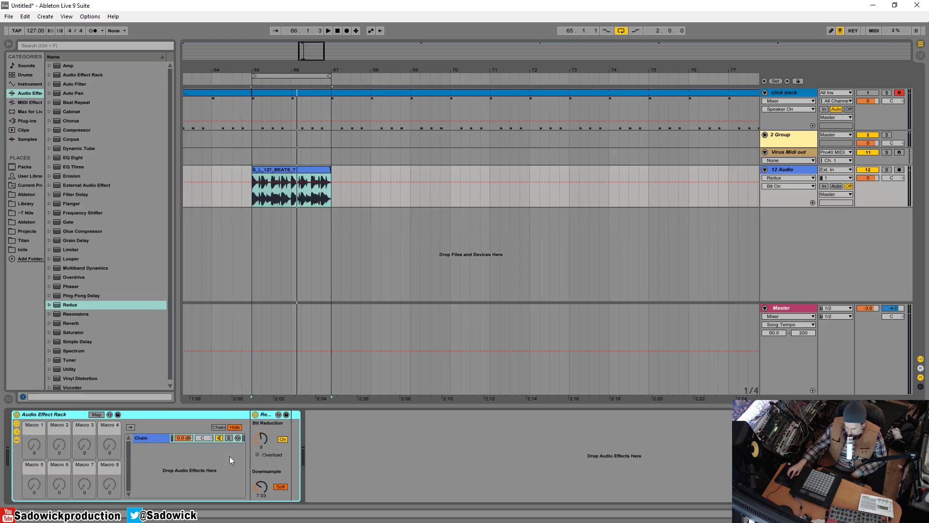
right_click(151, 440)
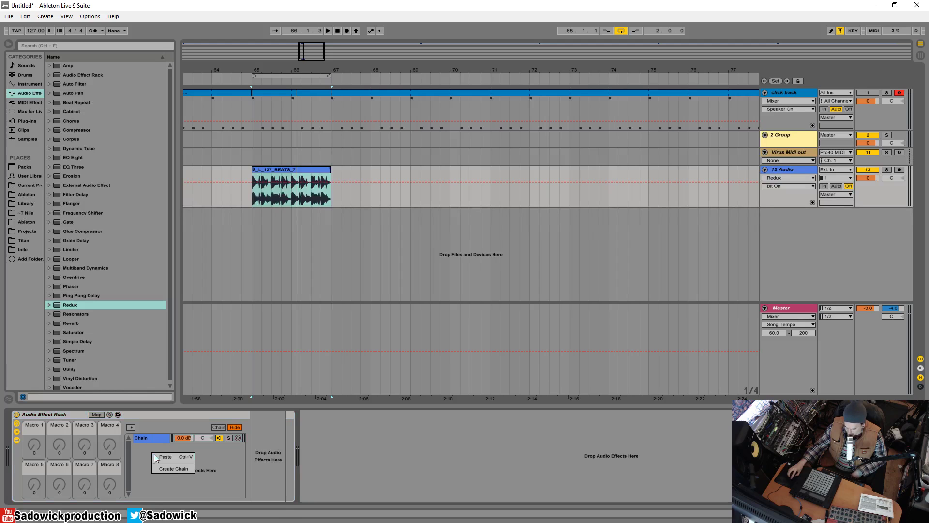
click(165, 470)
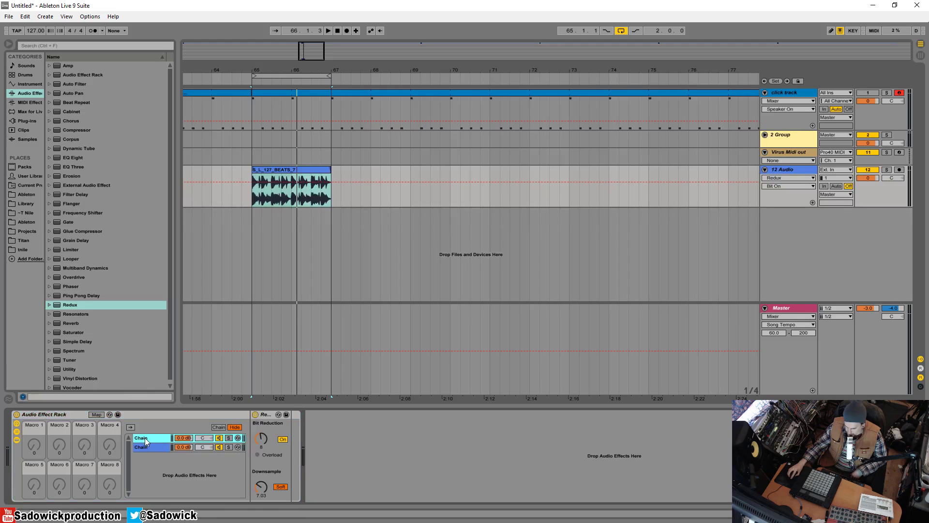
- Rename the first chain 'wet' and the second chain 'dry'
right_click(146, 439)
click(163, 368)
text(wet)
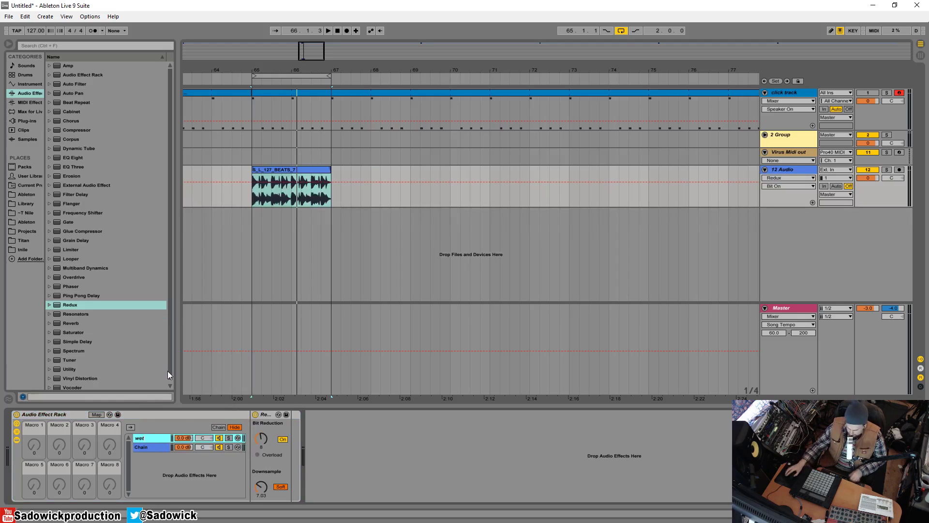
key(Return)
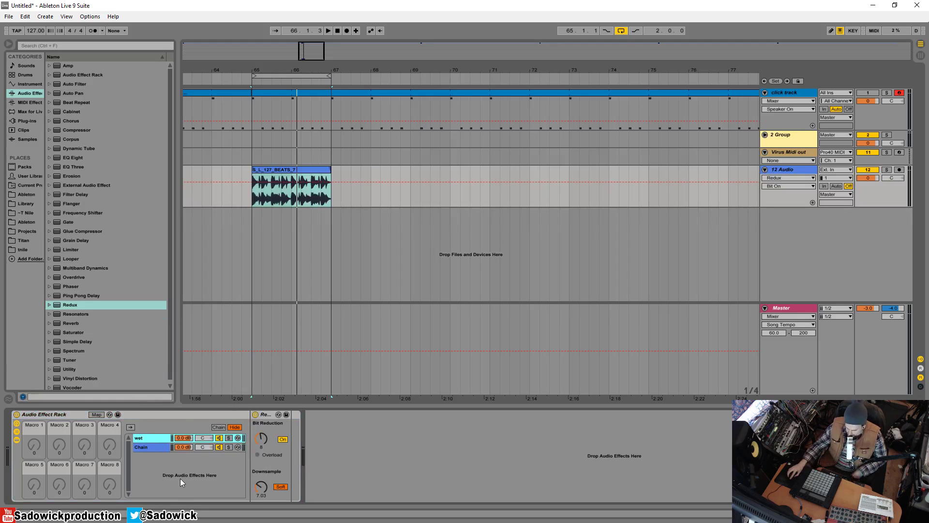
click(145, 446)
right_click(145, 446)
click(160, 376)
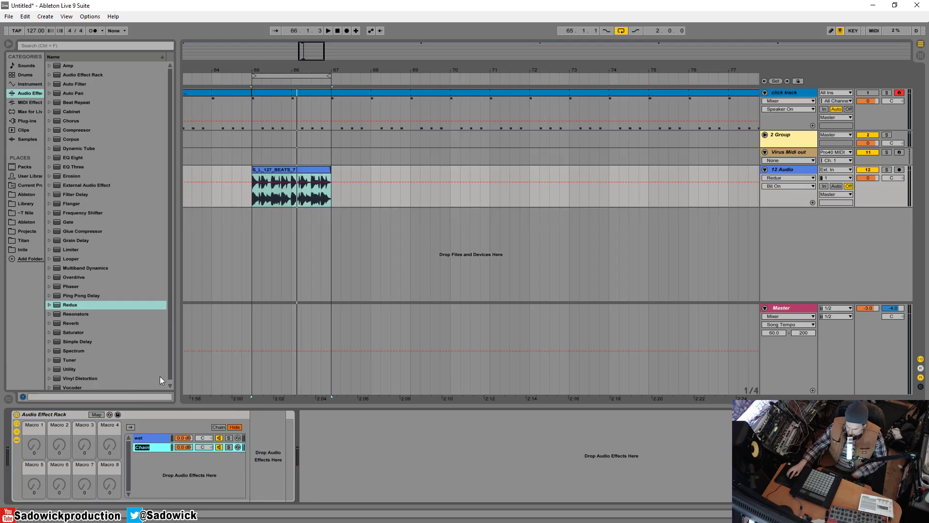
text(dry)
key(Return)
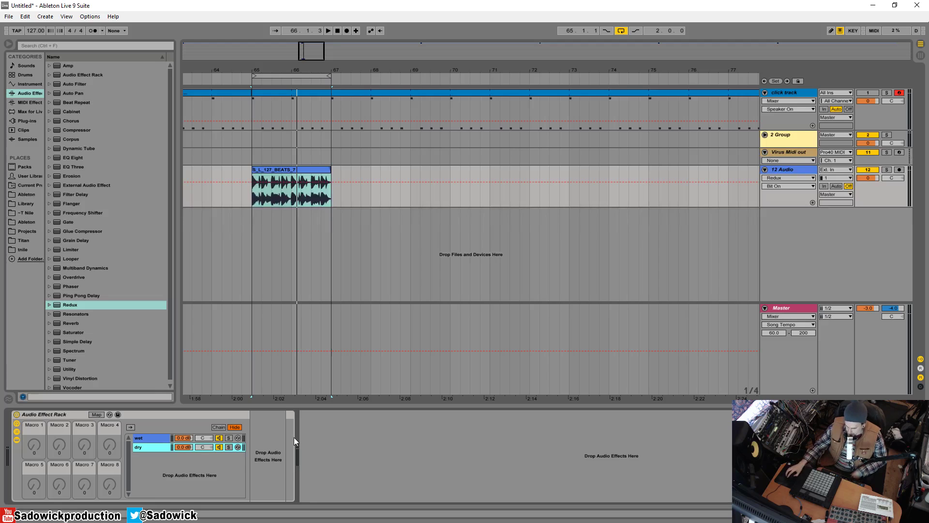
- Stretch both chain zones to 0–127, with wet fading in to 14, dry fading out from 118, selector at 0
click(218, 427)
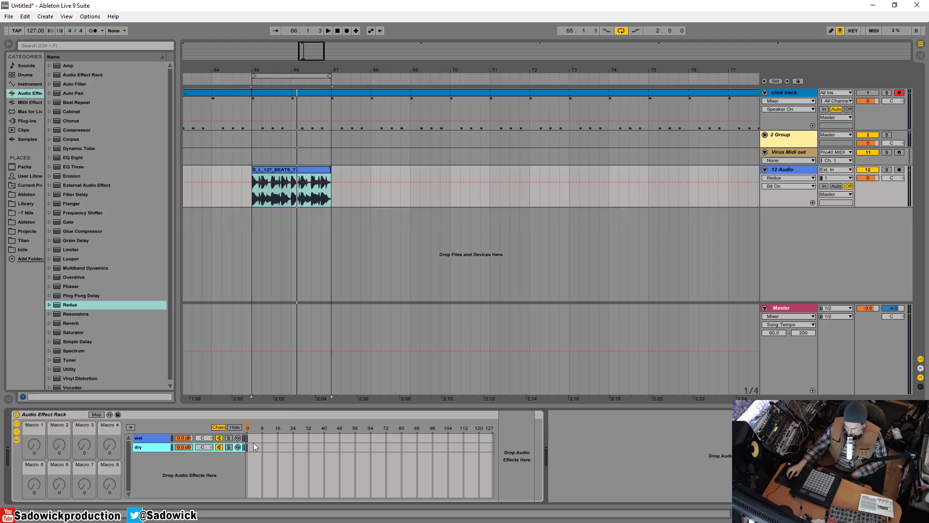
drag(248, 448, 493, 449)
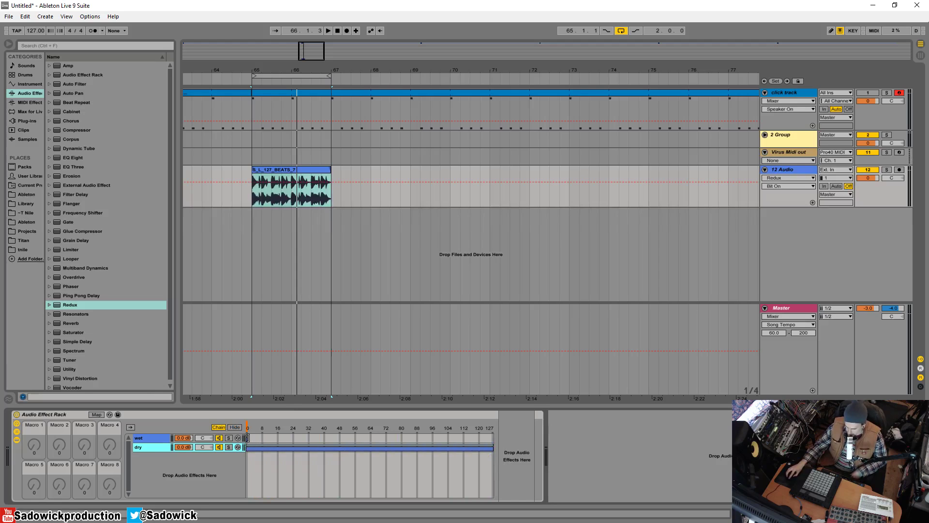
drag(247, 438, 492, 446)
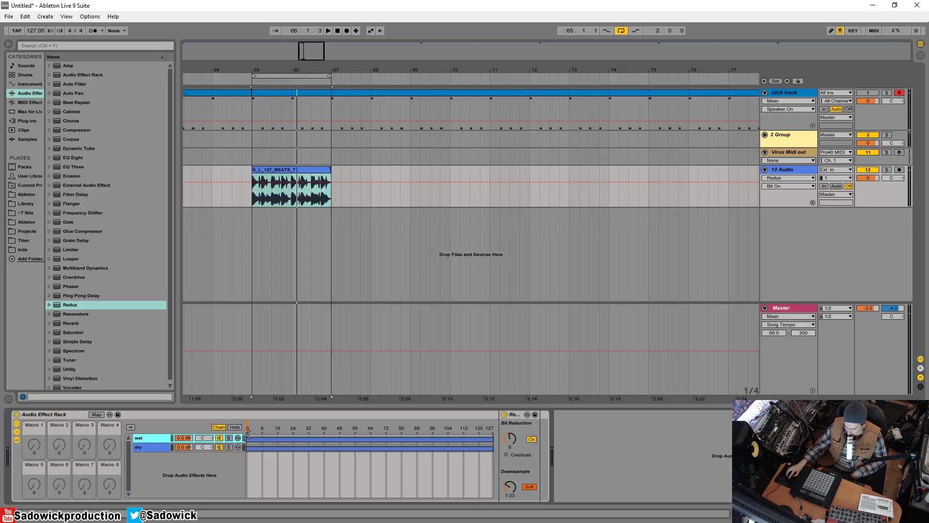
drag(249, 433, 495, 434)
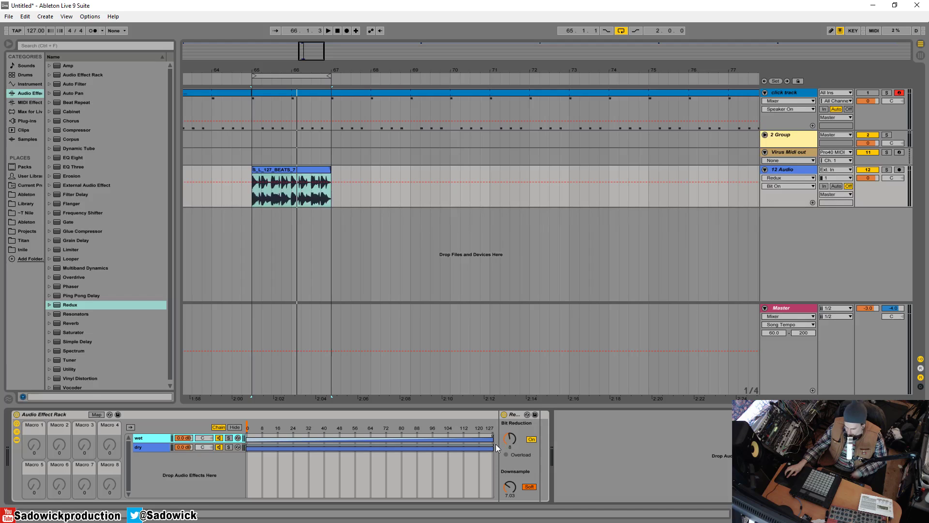
mouse_move(494, 443)
mouse_down()
mouse_move(246, 444)
mouse_move(324, 427)
mouse_up()
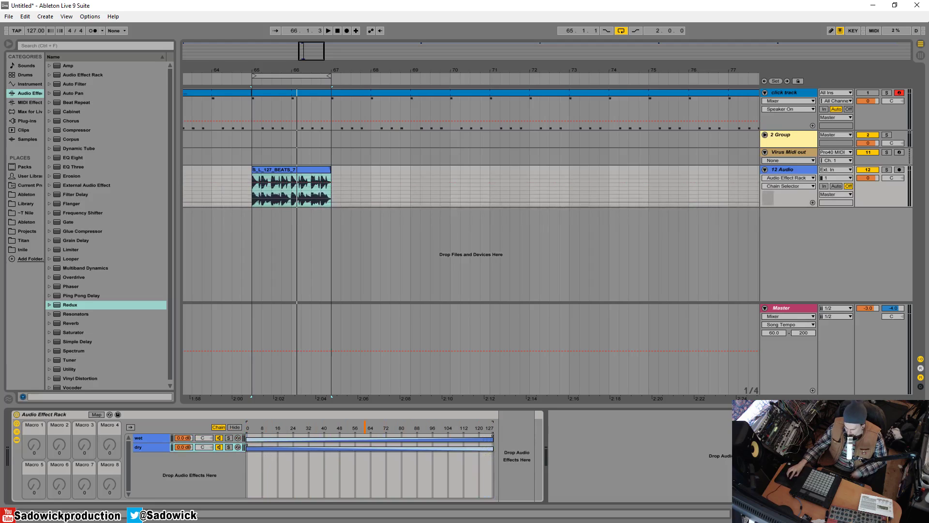
drag(372, 427, 247, 427)
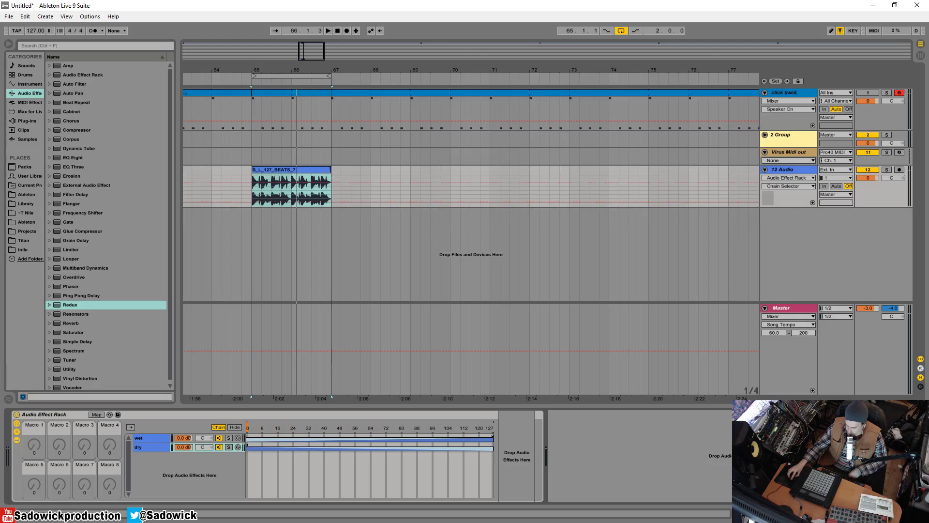
- Play the loop while sweeping the chain selector to hear wet and dry blend
key(space)
drag(270, 427, 318, 427)
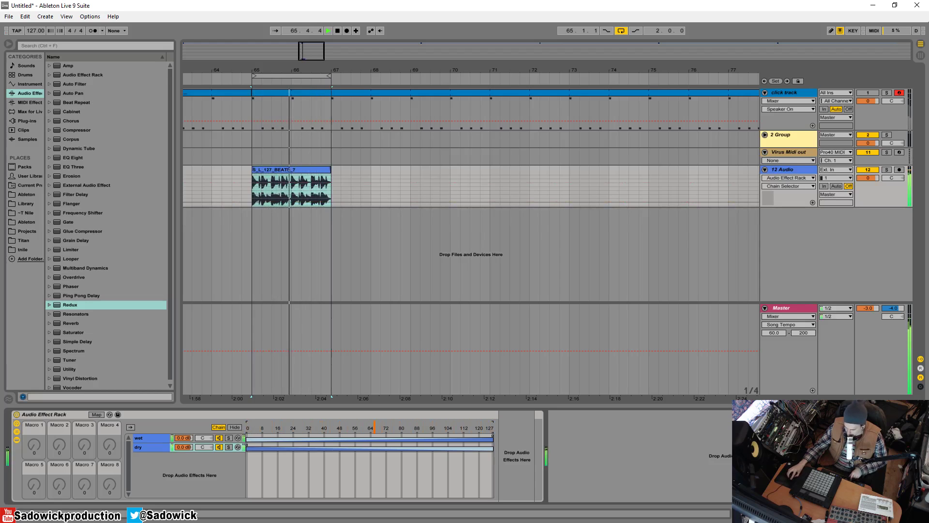
key(space)
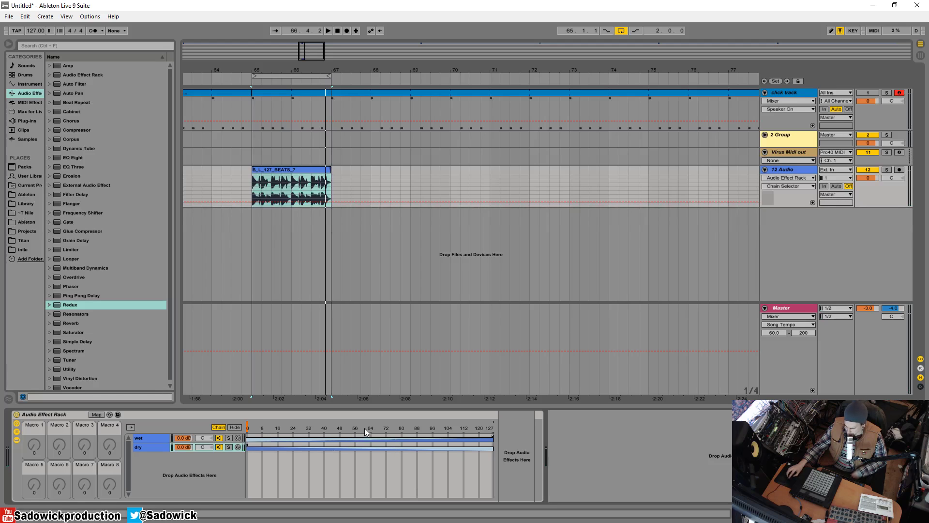
- Map the chain selector to Macro 1
right_click(262, 424)
click(244, 426)
right_click(286, 430)
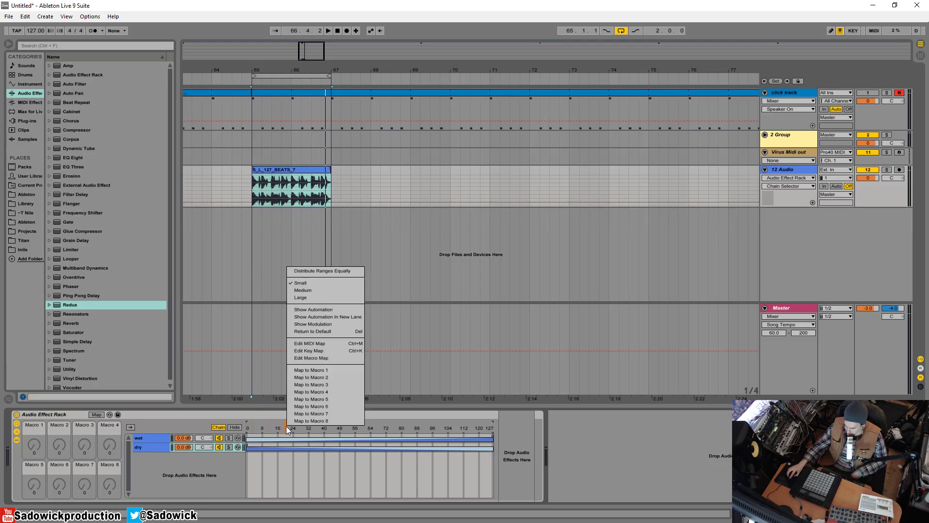
click(317, 371)
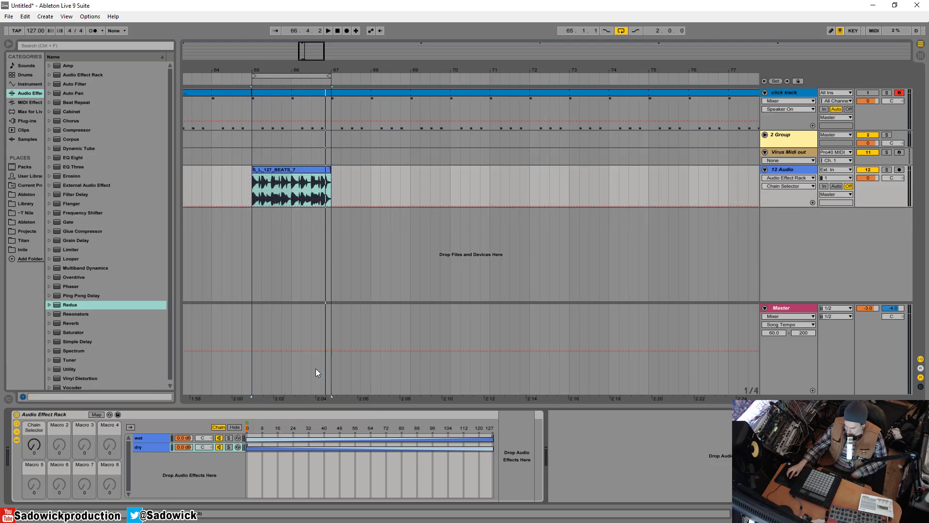
- Rename Macro 1 to 'wet/dry' and select the wet chain
right_click(33, 426)
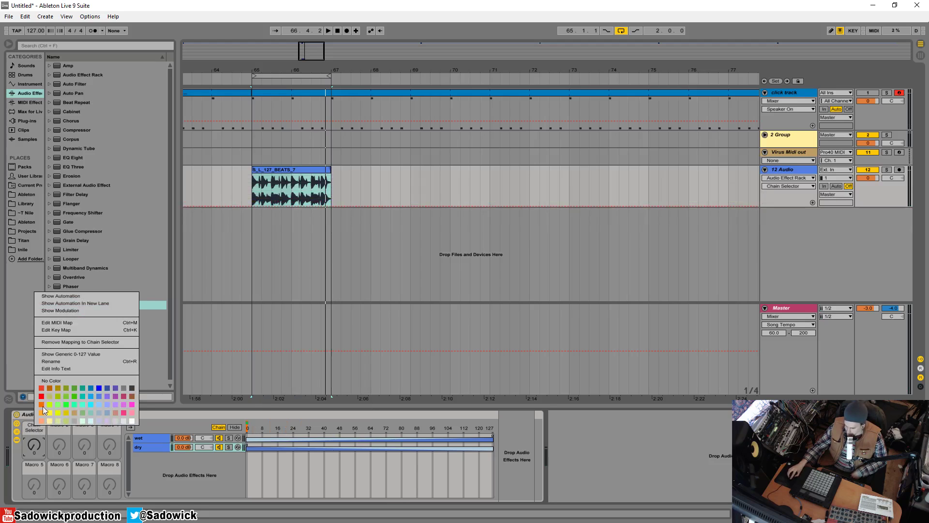
click(63, 361)
text(wet)
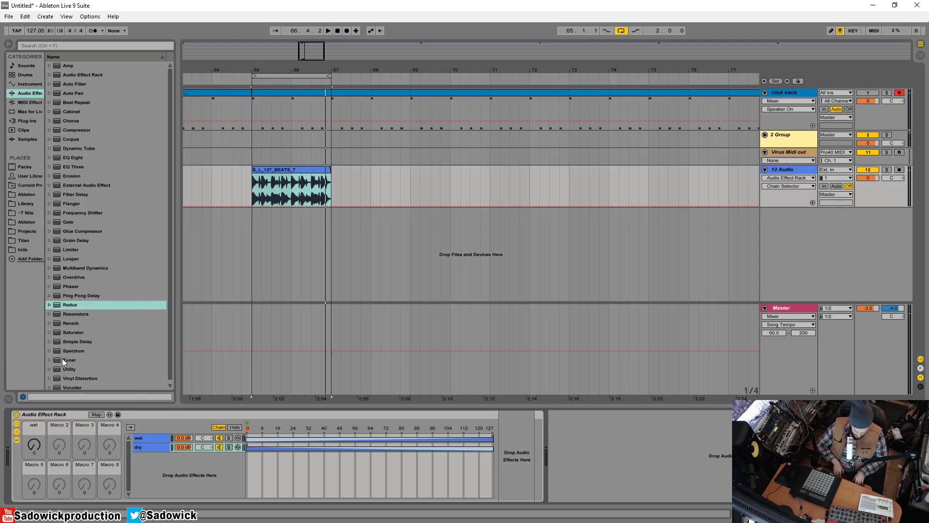
text(/dry)
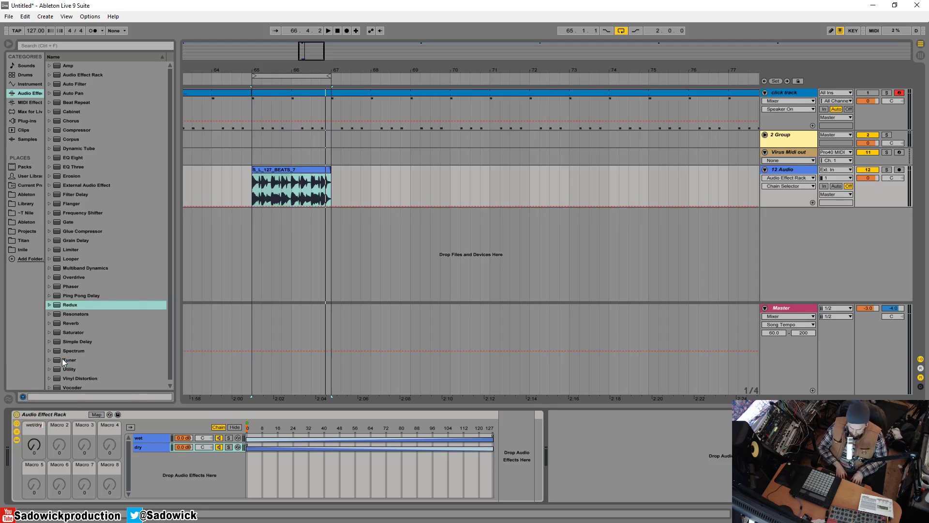
key(Return)
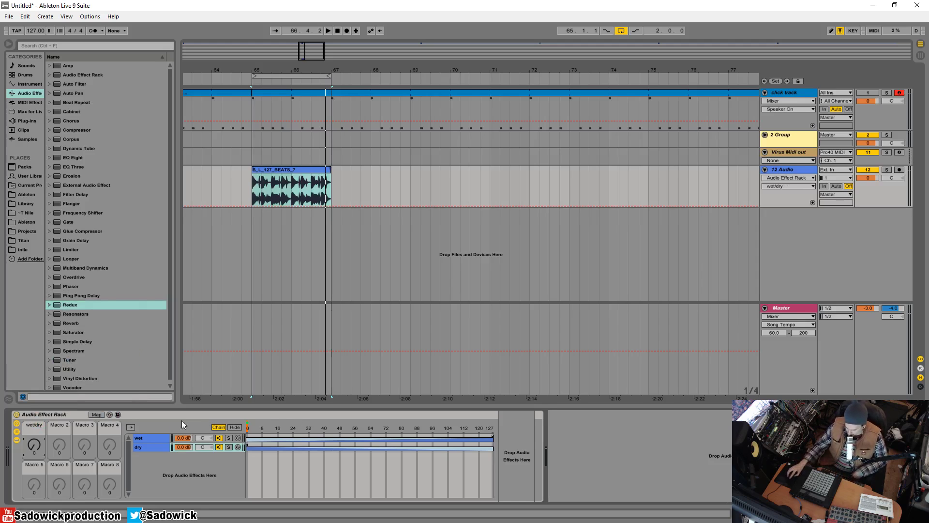
click(156, 439)
- Select Redux and the rack, then audition the blend while turning the wet/dry macro
click(514, 415)
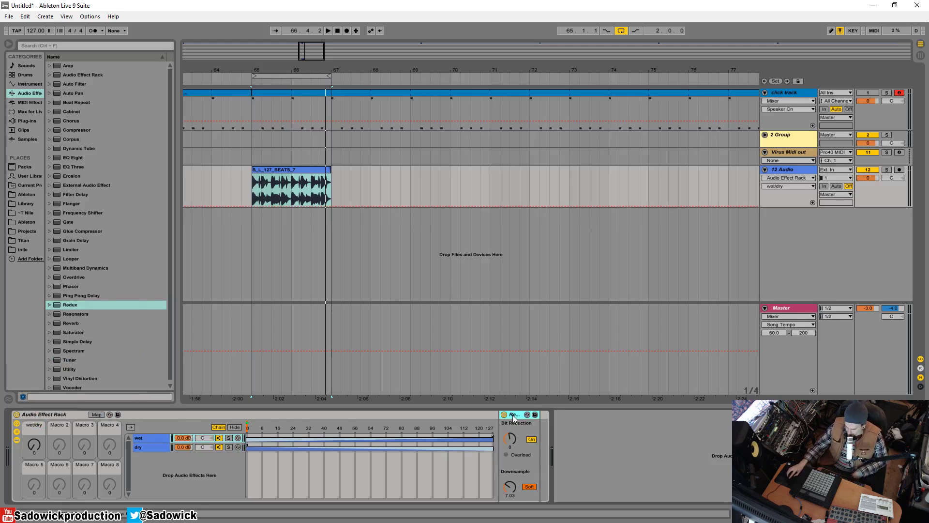
right_click(65, 413)
click(51, 412)
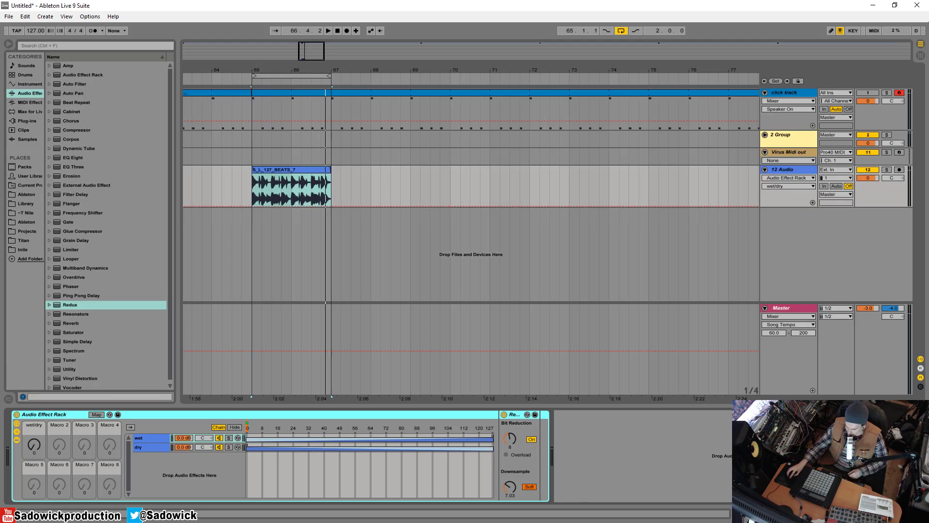
mouse_move(34, 444)
mouse_down()
mouse_move(33, 419)
mouse_move(34, 447)
mouse_up()
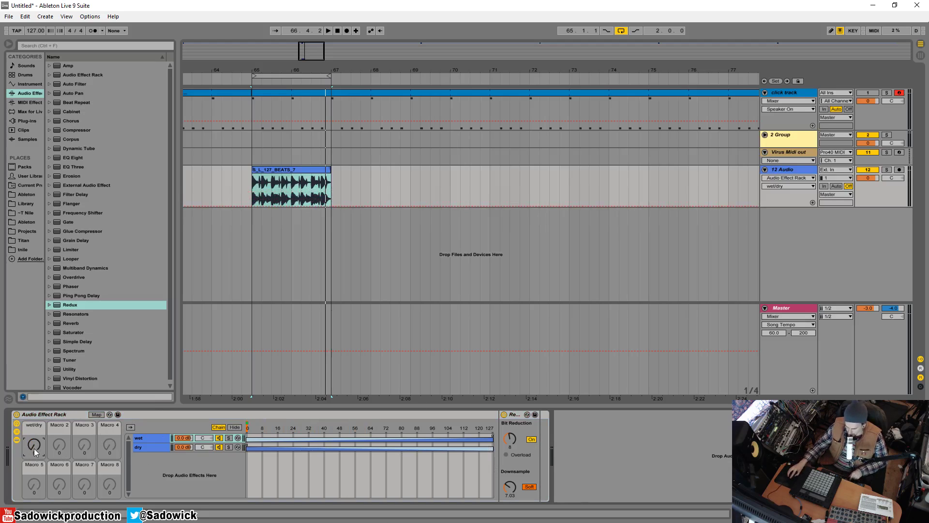
key(space)
mouse_move(34, 449)
mouse_down()
mouse_move(35, 399)
mouse_move(35, 448)
mouse_up()
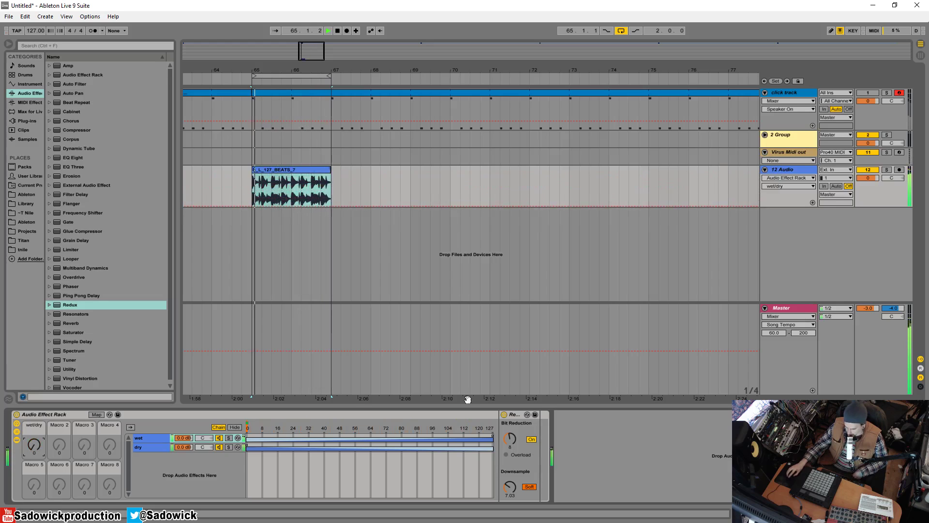
key(space)
- Raise Redux Downsample to 14.3 and replay, settling the wet/dry macro at 23
drag(509, 486, 509, 482)
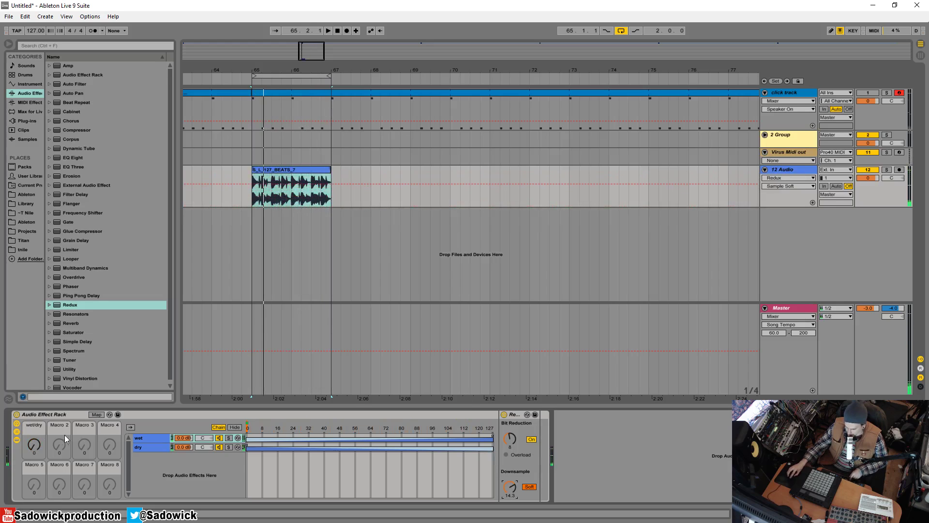
key(space)
mouse_move(33, 445)
mouse_down()
mouse_move(34, 383)
mouse_move(34, 444)
mouse_move(33, 433)
mouse_up()
key(space)
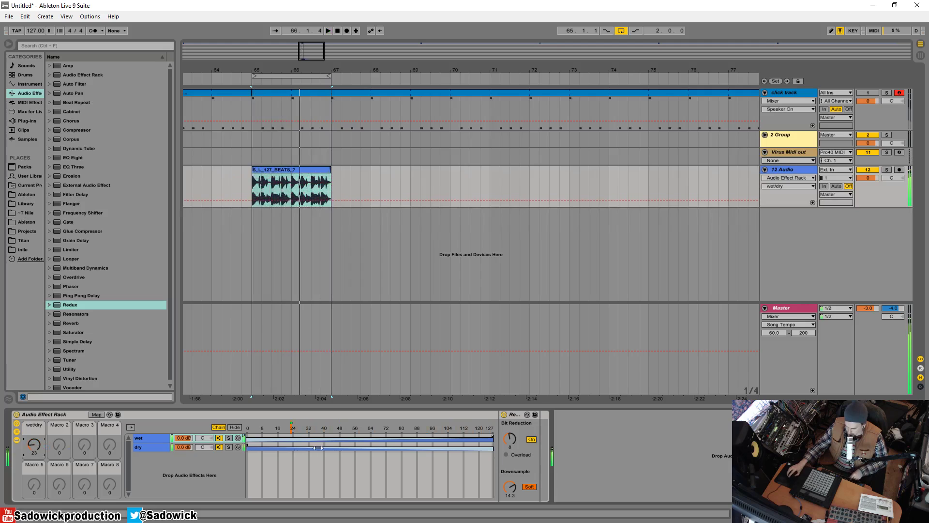